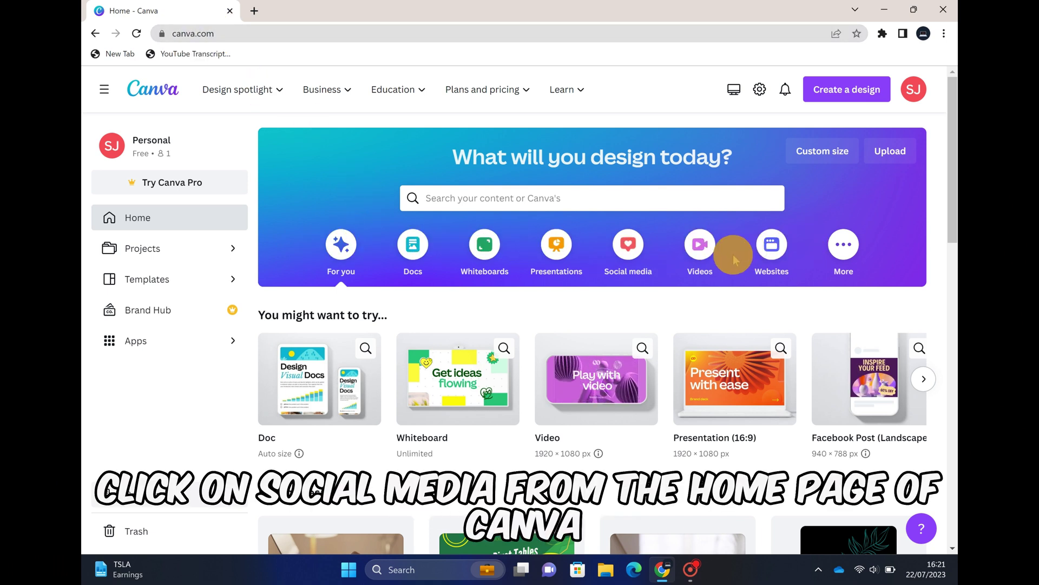
- Show the social media design types and browse through the popular formats
left_click(628, 250)
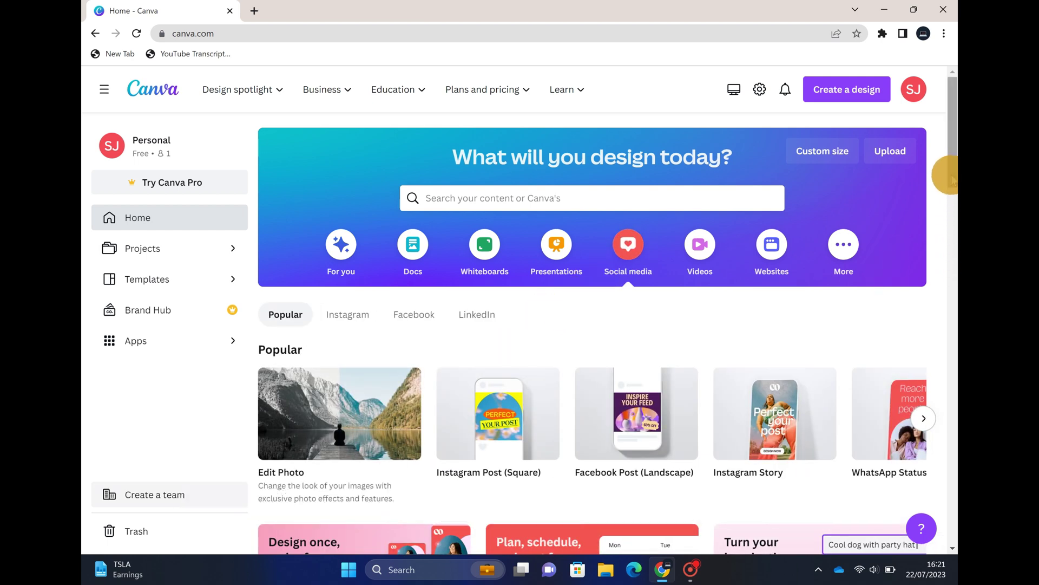
left_click_drag(952, 181, 952, 200)
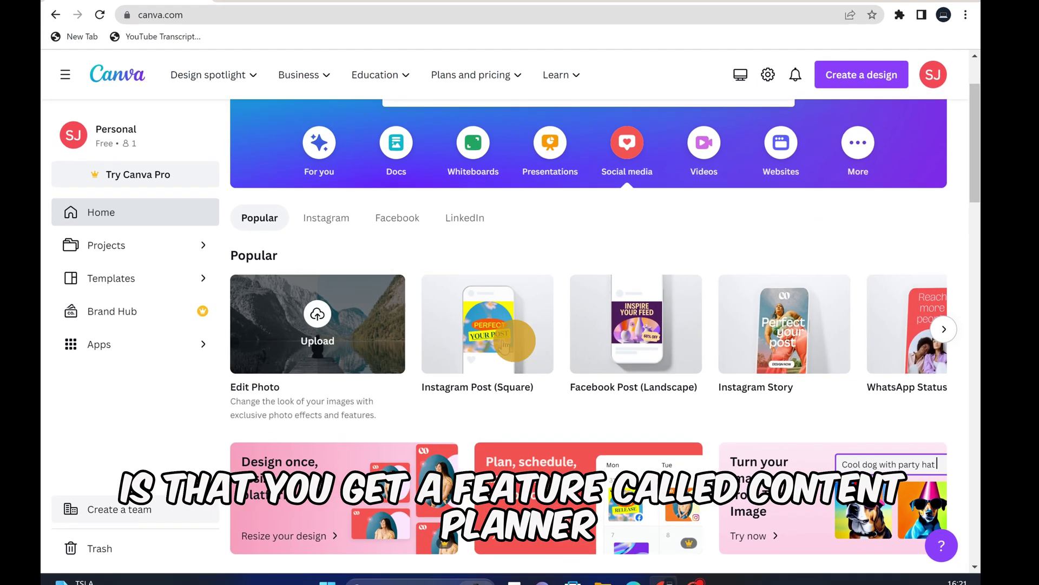
left_click(952, 330)
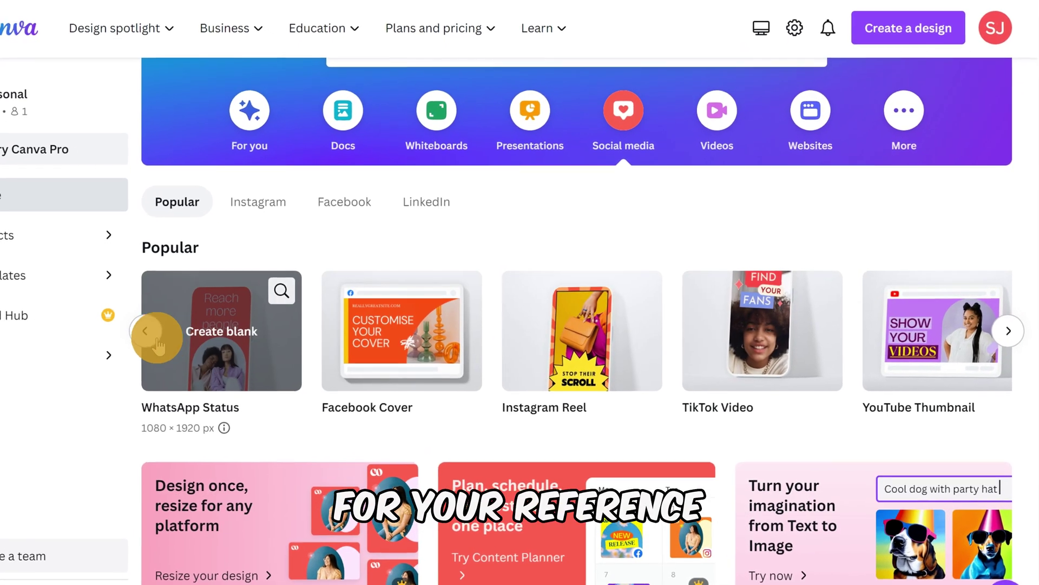
left_click(133, 336)
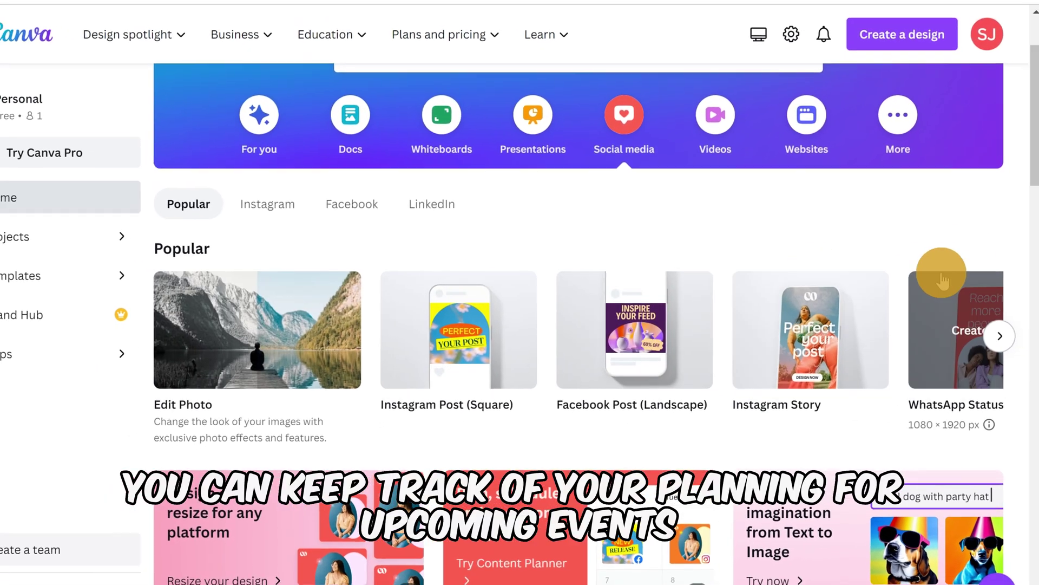
- Open the Content Planner from the social media section
scroll(953, 260, "down", 3)
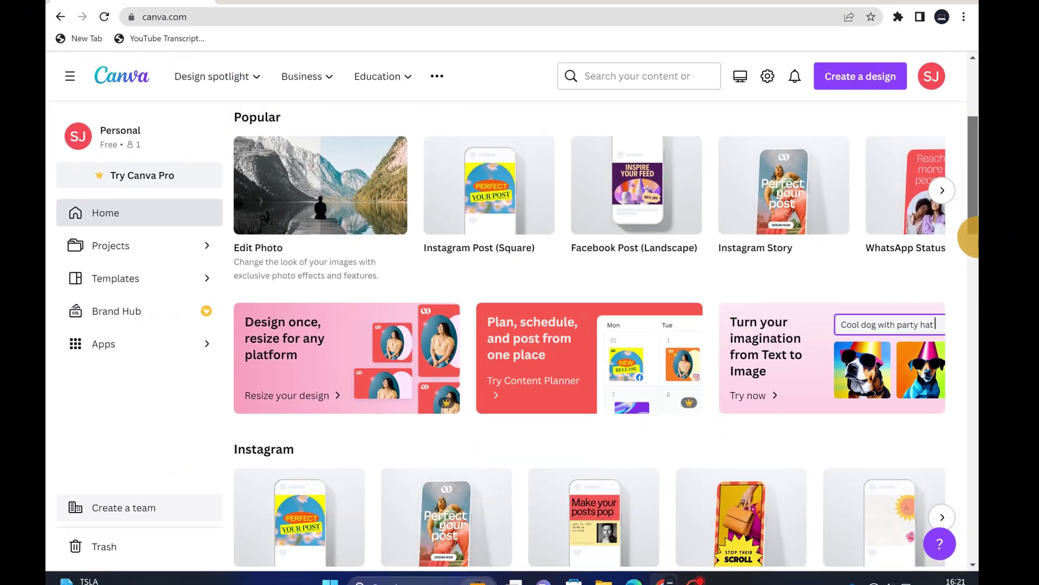
scroll(970, 249, "up", 1)
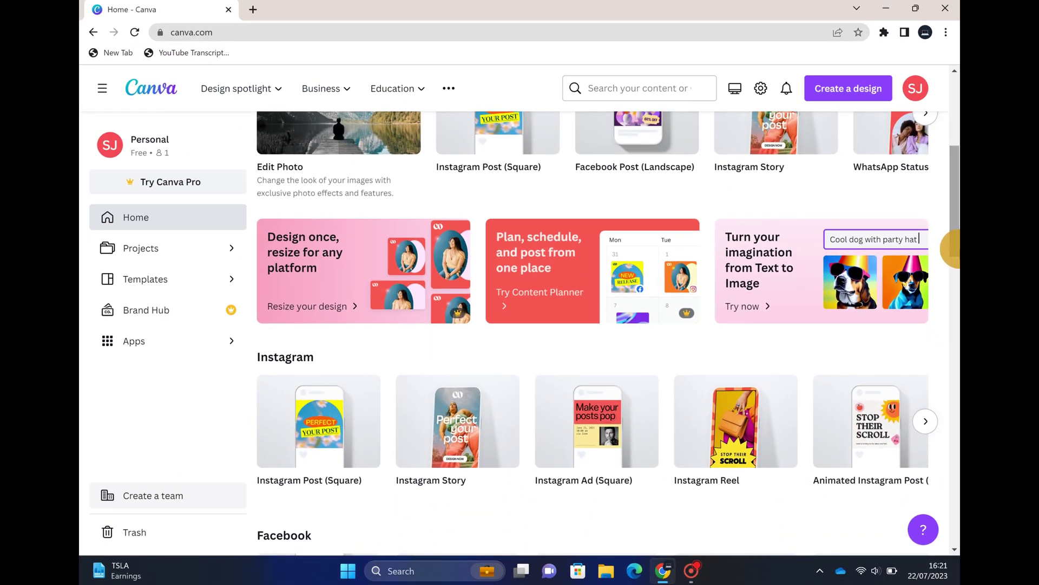
left_click(548, 295)
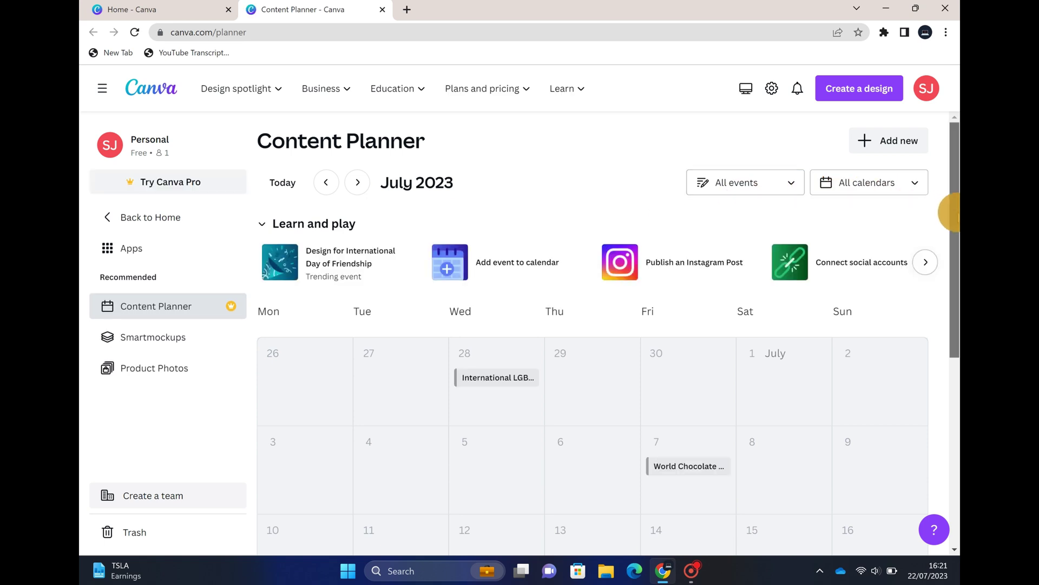
- Add a planner event on Thursday, Jul 27 titled with the person's first name and "bday", and view its suggested designs
left_click_drag(953, 210, 951, 399)
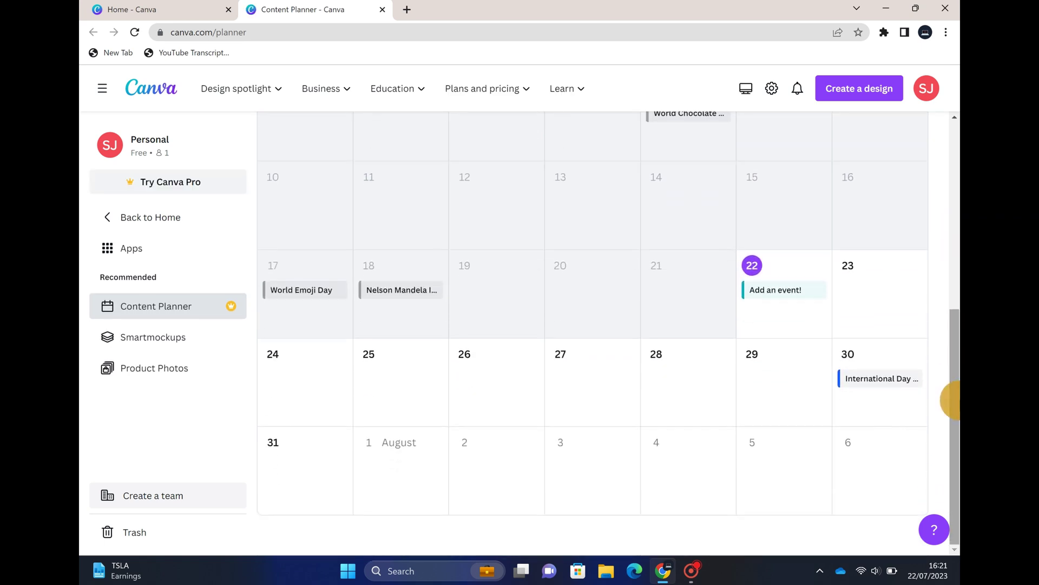
left_click(563, 366)
left_click(698, 374)
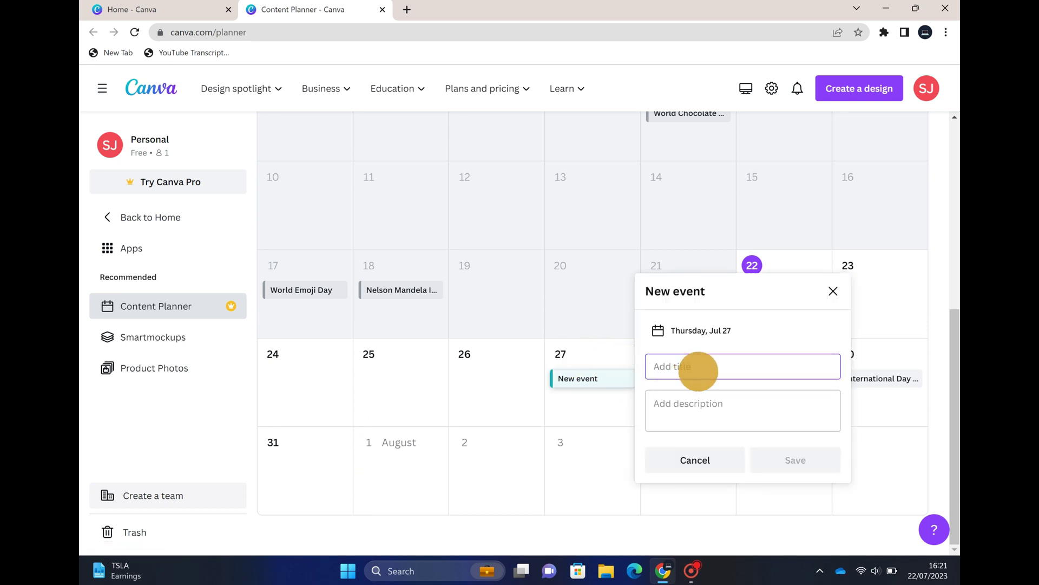
type("Sam's bday")
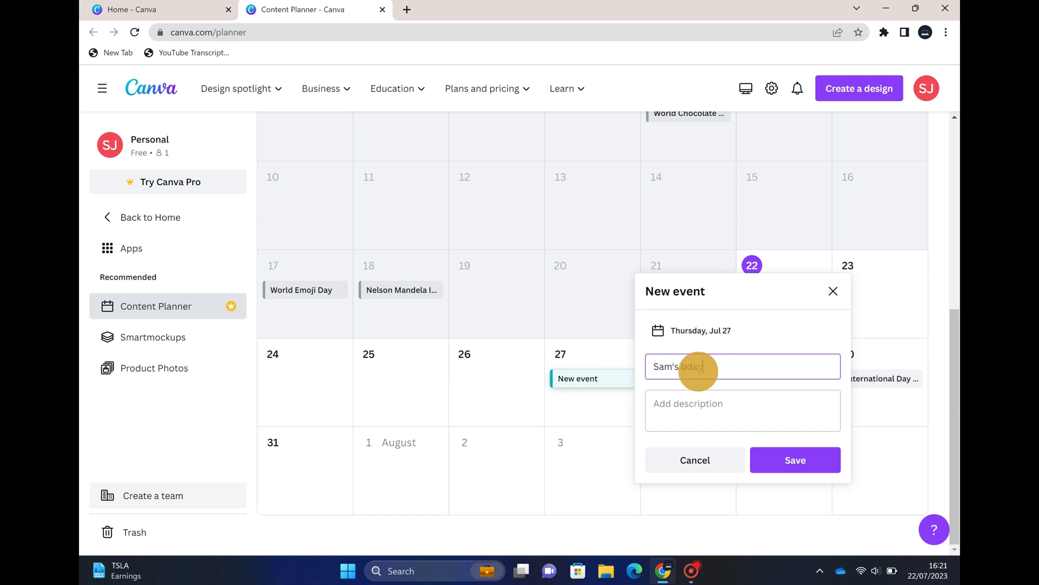
left_click(784, 462)
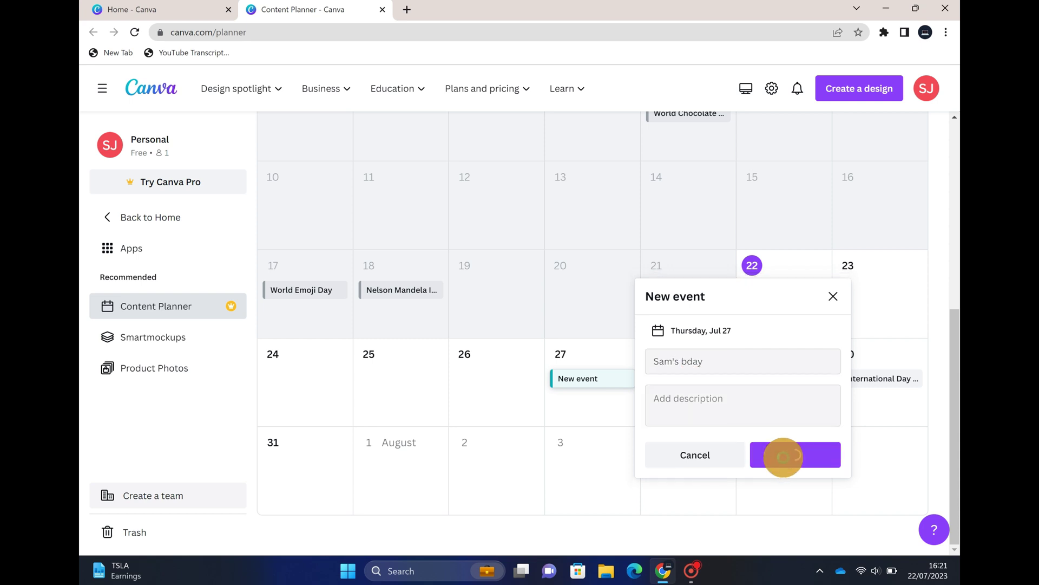
left_click(571, 384)
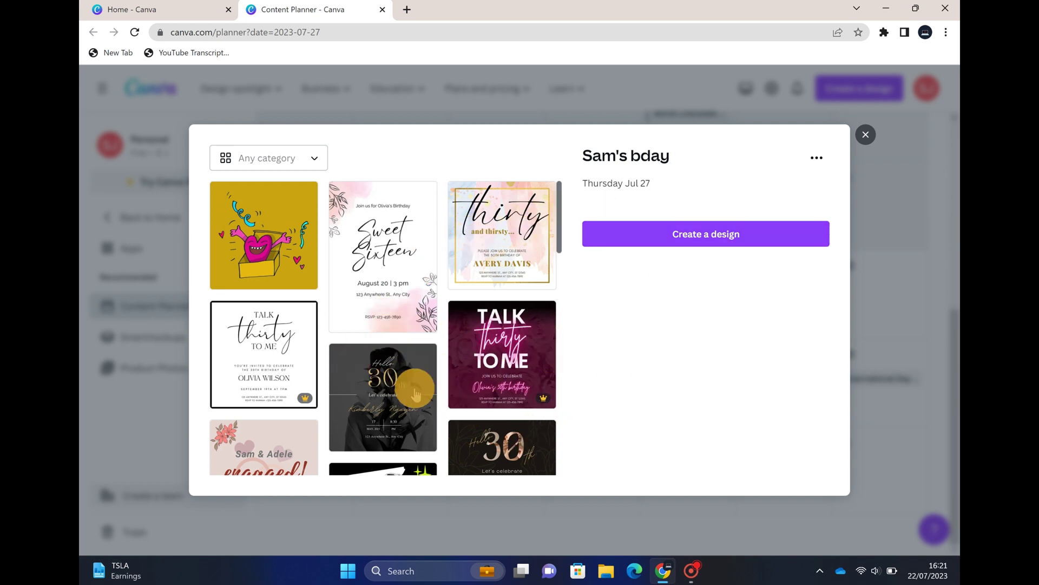
left_click(865, 135)
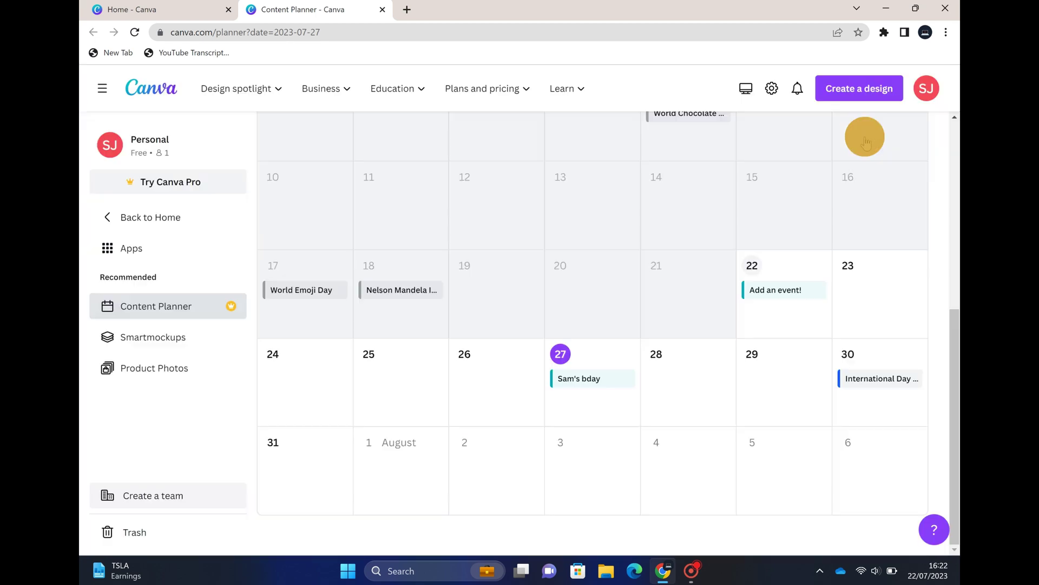
- Close the Content Planner and create a blank Facebook Post (Landscape) design
left_click(382, 9)
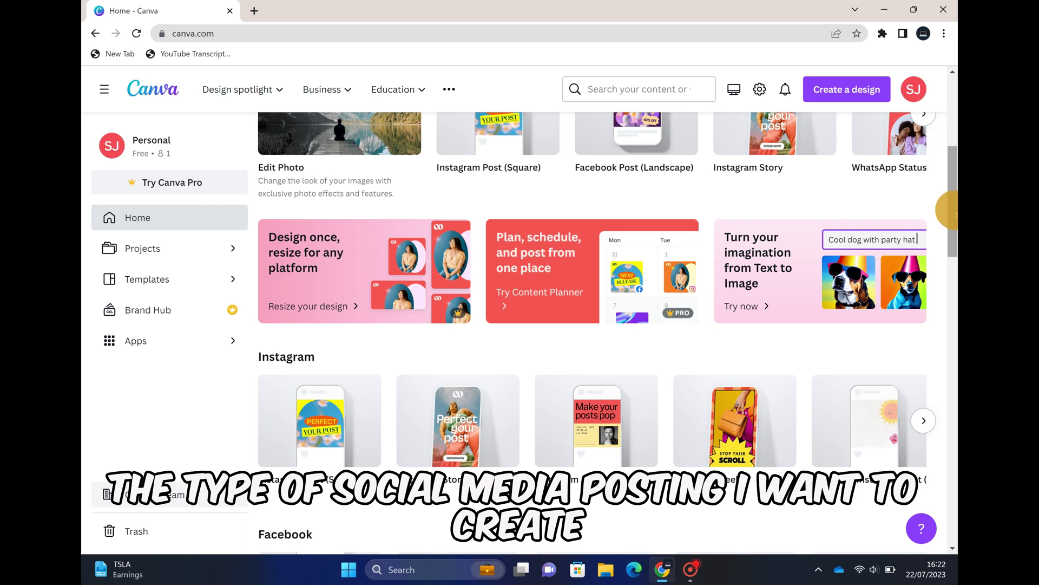
left_click_drag(949, 211, 945, 174)
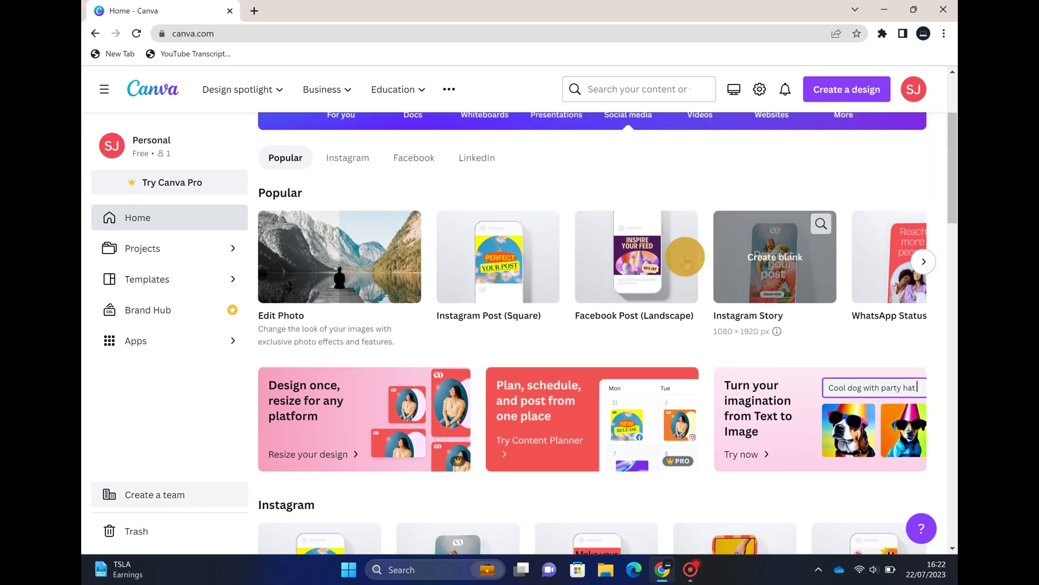
left_click(630, 269)
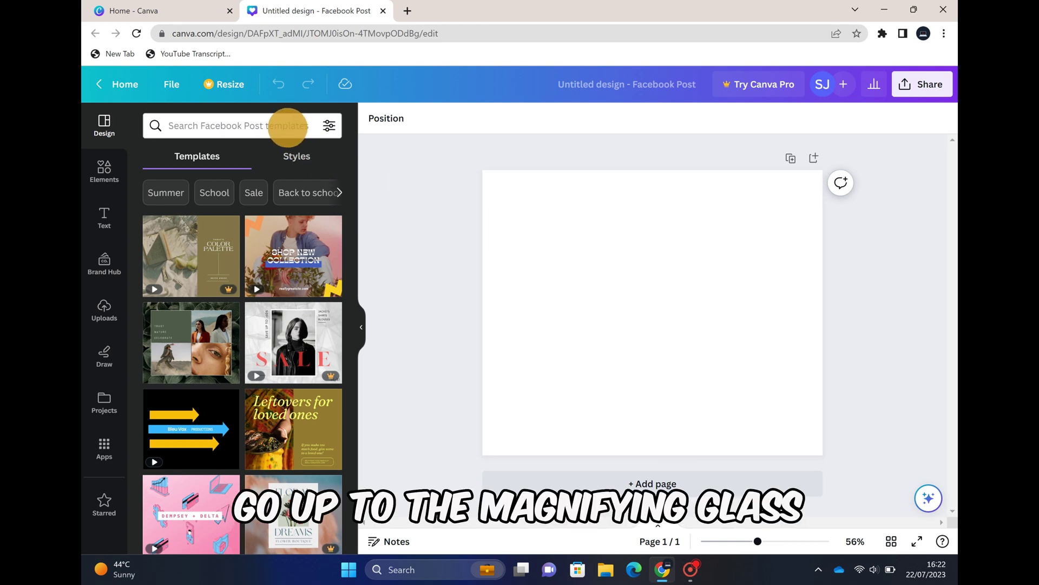
- Search the Facebook Post templates for "bday cards"
left_click(288, 127)
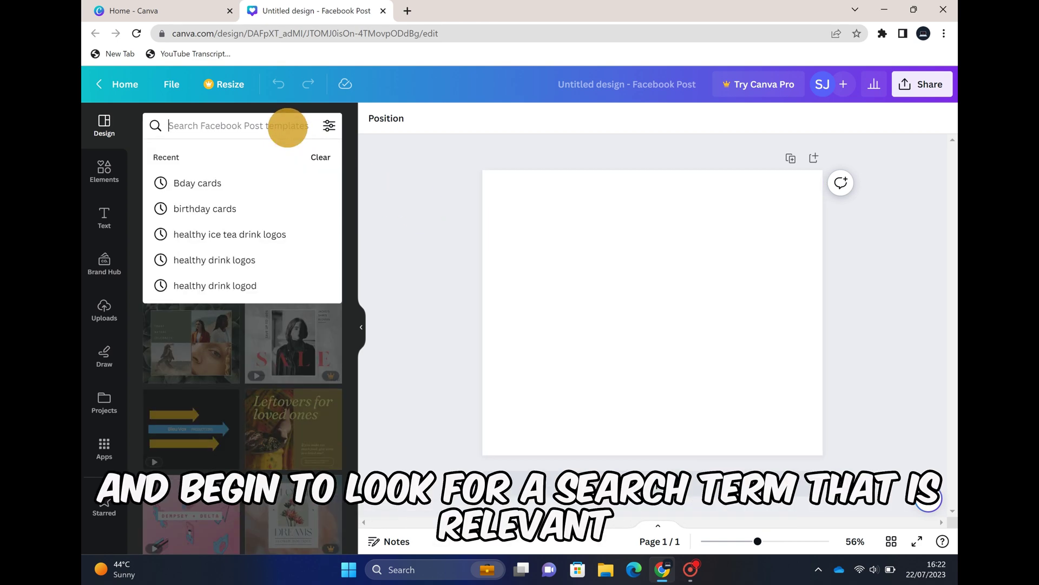
type("bo")
key("BackSpace")
type("day")
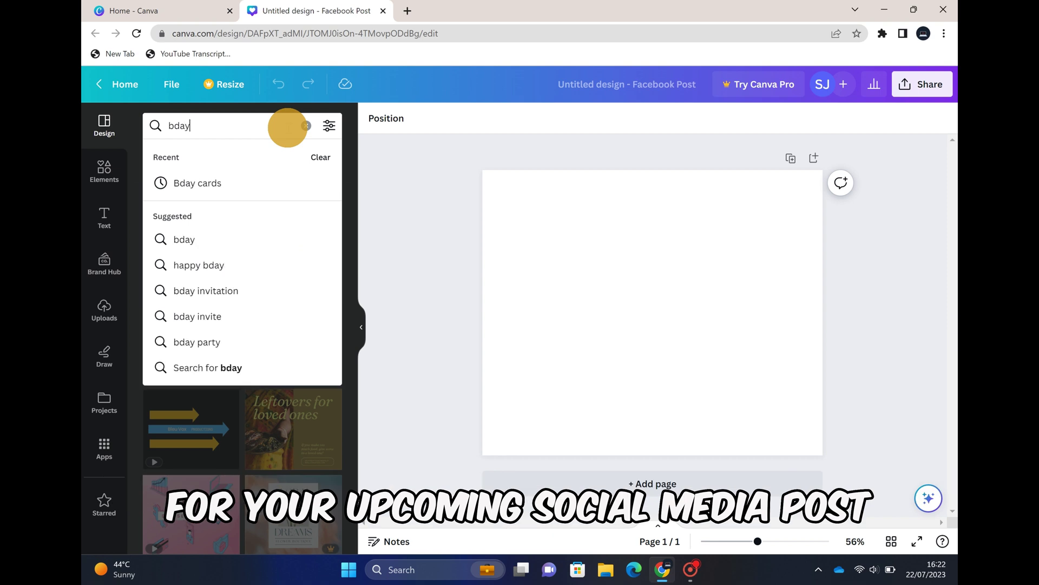
type(" cards")
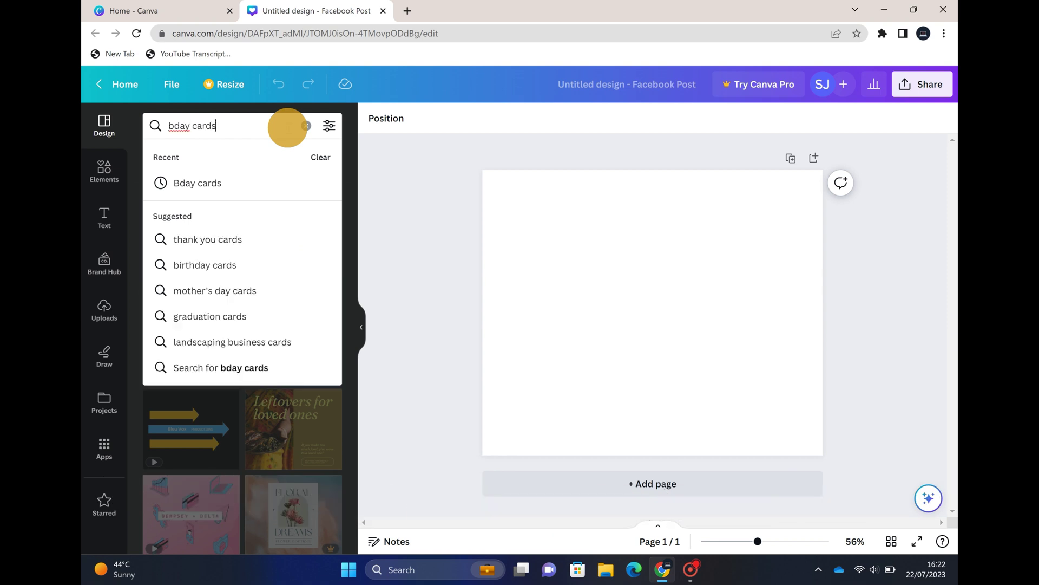
key("Return")
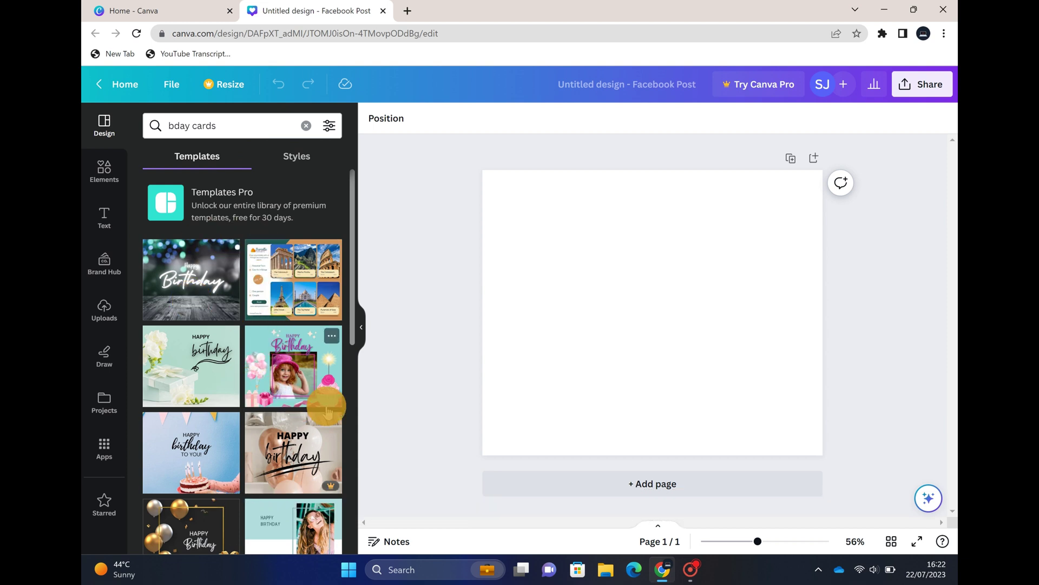
- Apply the free Blue Minimalist Happy Birthday template with the cake and candles to the page
left_click_drag(352, 339, 351, 388)
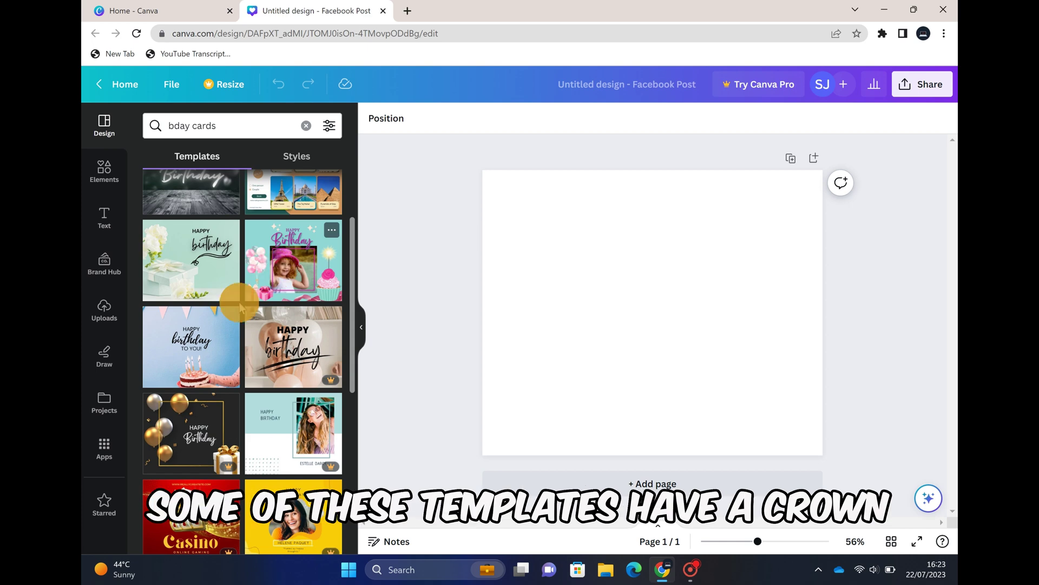
left_click(193, 345)
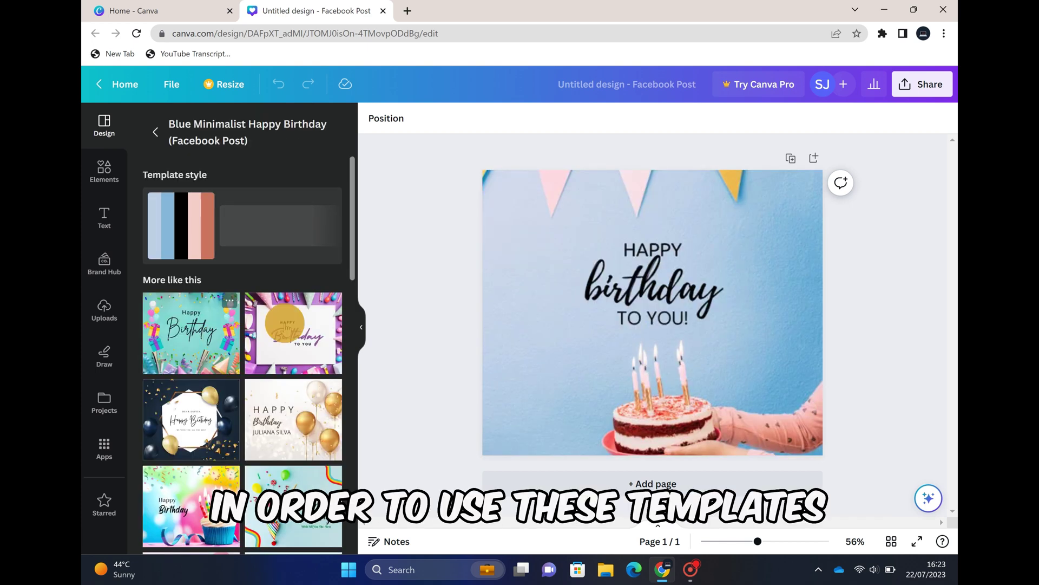
left_click(697, 322)
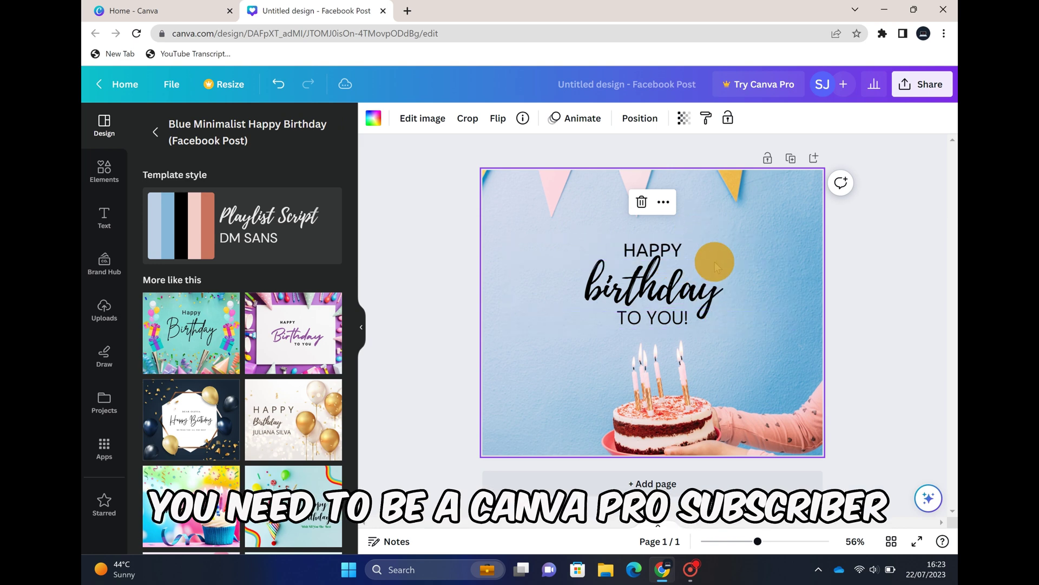
- Format the "HAPPY" line in Lato, bold and italic, with black text
left_click(679, 253)
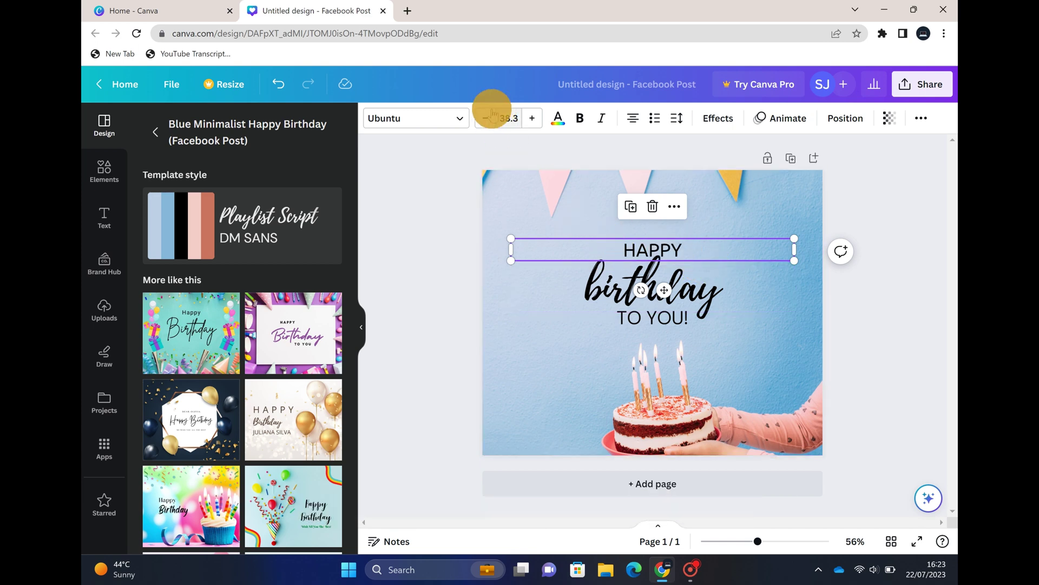
left_click(461, 124)
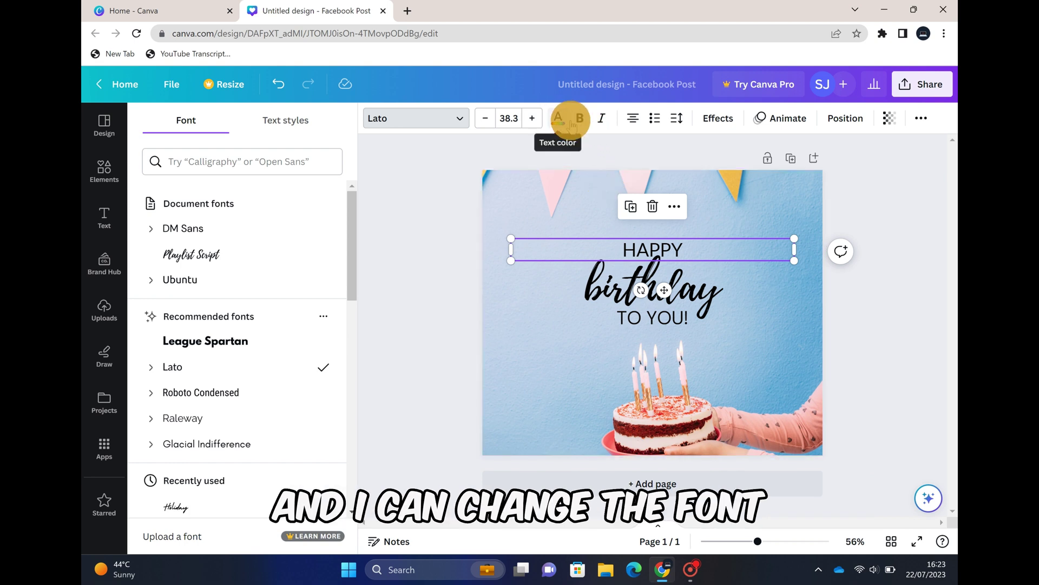
left_click(558, 119)
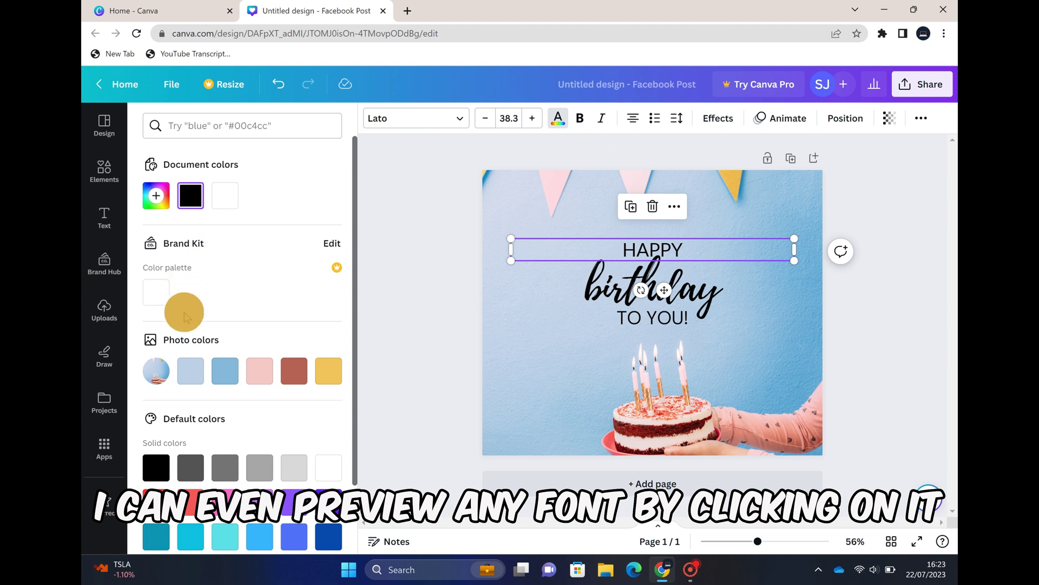
left_click(224, 206)
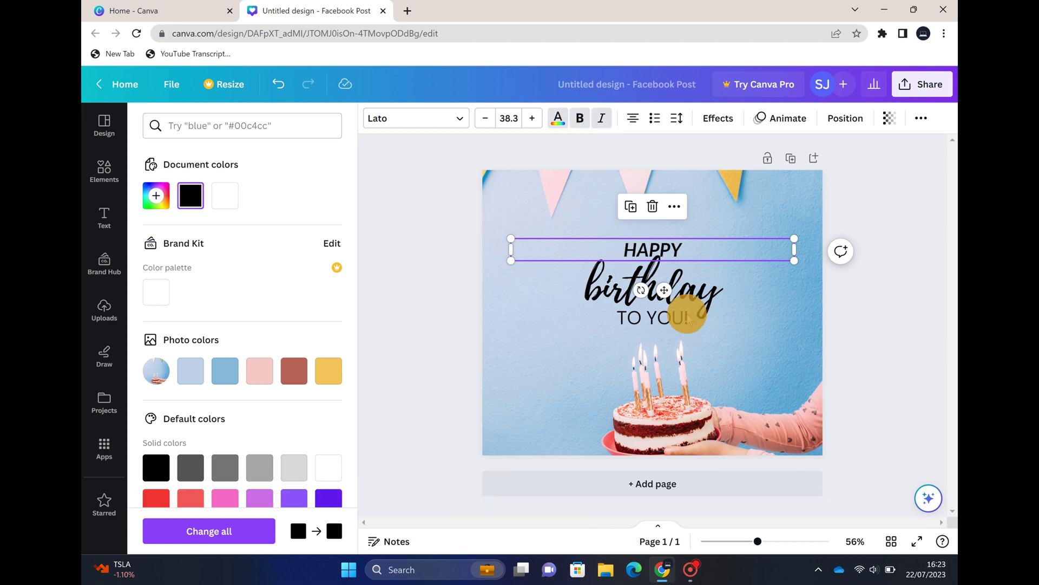
- Replace the "TO YOU!" line under "birthday" with the person's first name
left_click(669, 319)
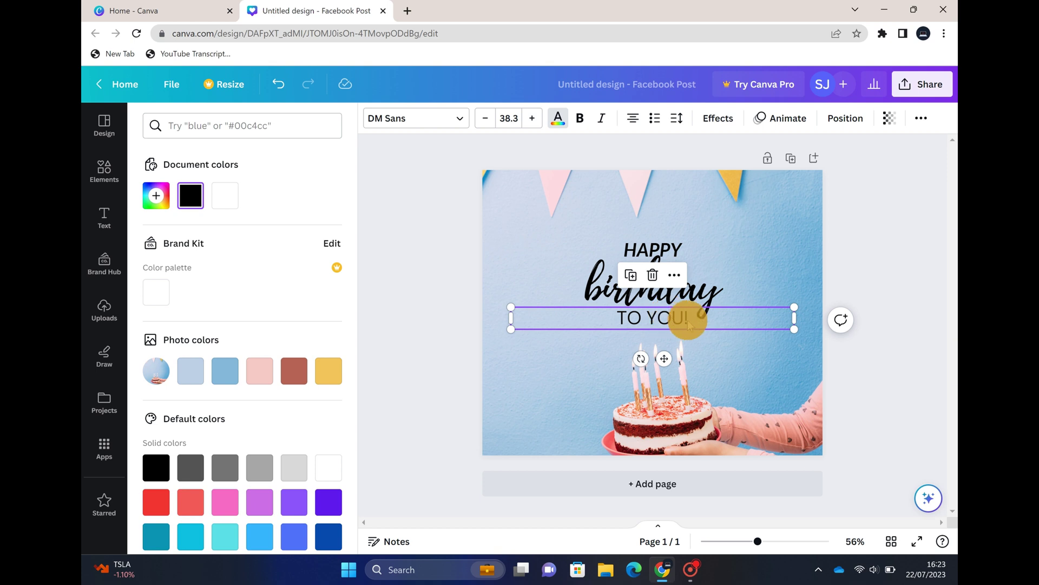
double_click(691, 323)
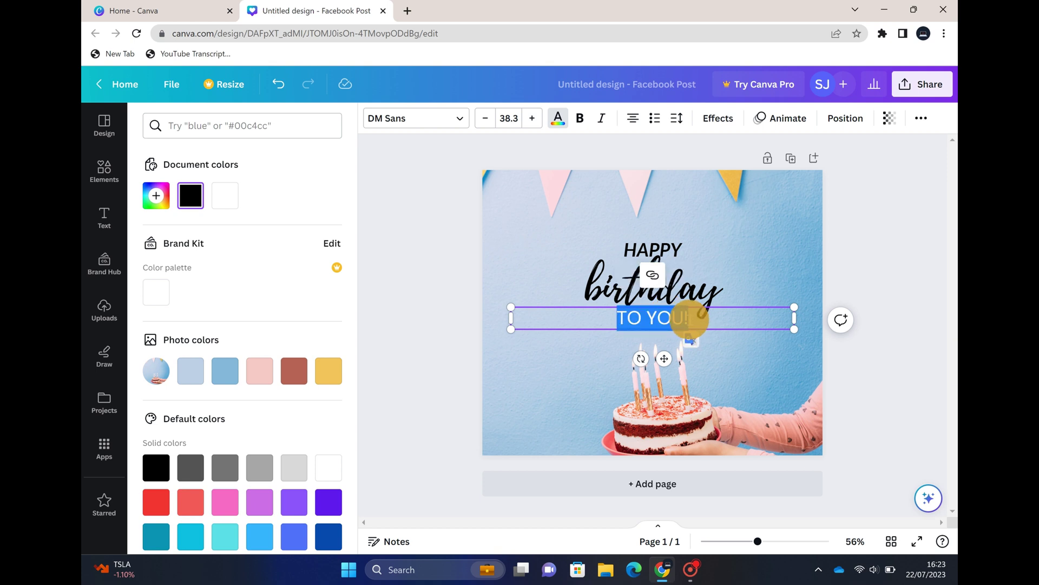
key("BackSpace")
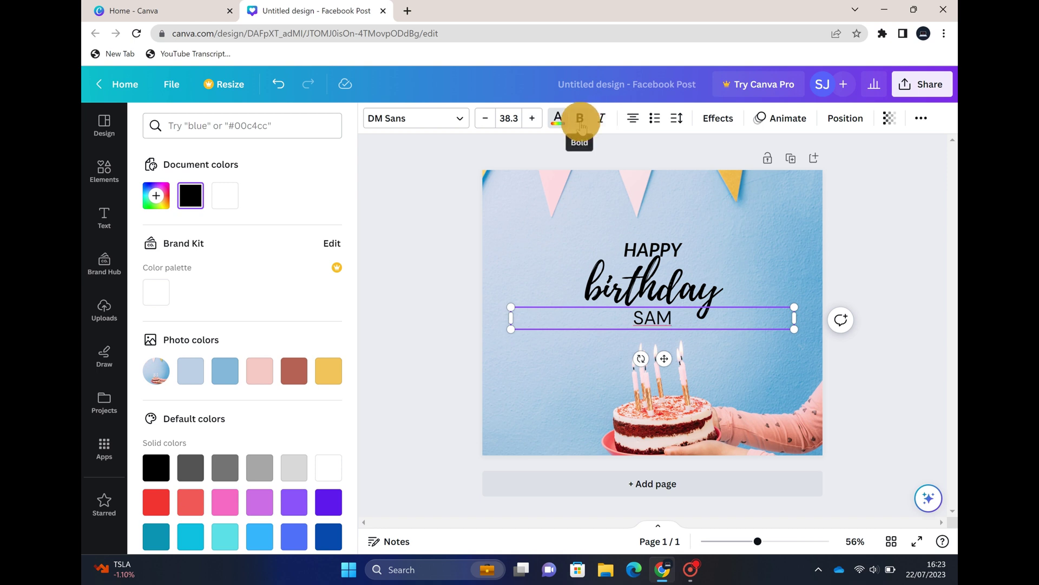
- Make the first name under "birthday" bold and italic
left_click(580, 122)
left_click_drag(685, 320, 636, 315)
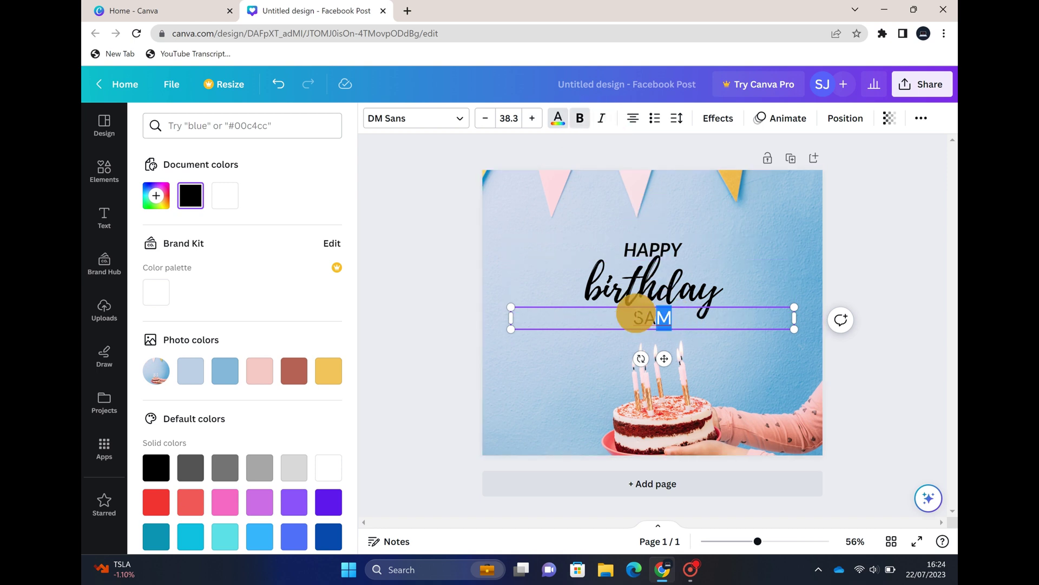
left_click(603, 121)
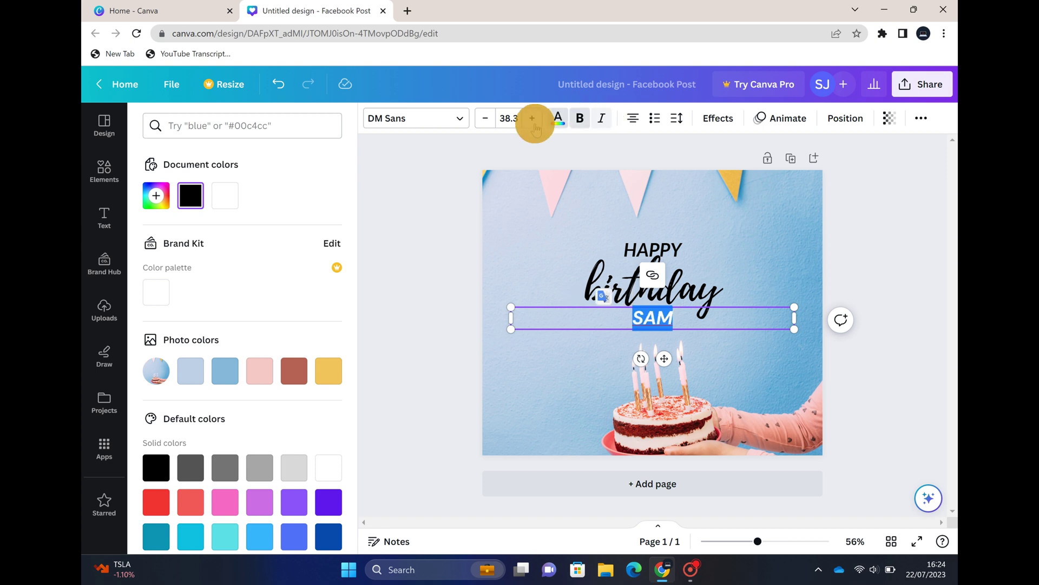
- Change the font of the first name under "birthday" to Playlist Script
left_click(457, 121)
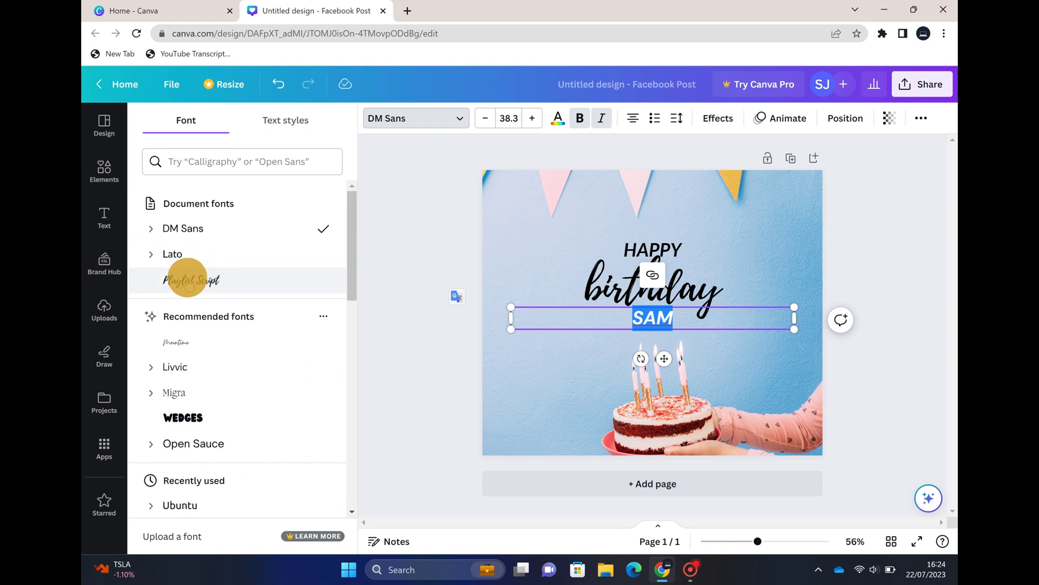
left_click(208, 279)
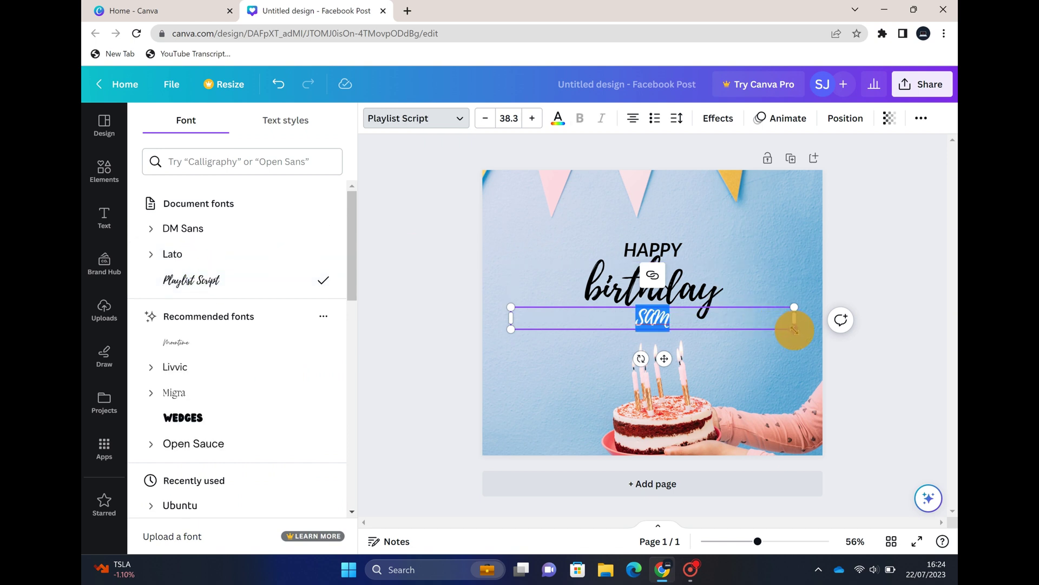
right_click(795, 329)
- Increase the font size of the first name under "birthday" to 58.3 and deselect the text
left_click(532, 119)
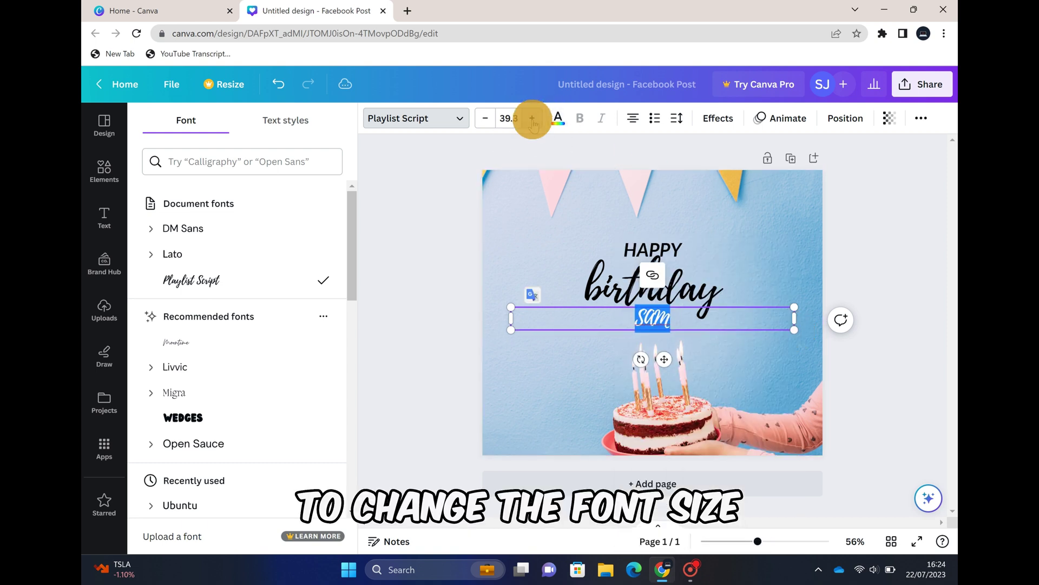
left_click(532, 119)
left_click(532, 118)
left_click(532, 118)
left_click(532, 119)
left_click(532, 118)
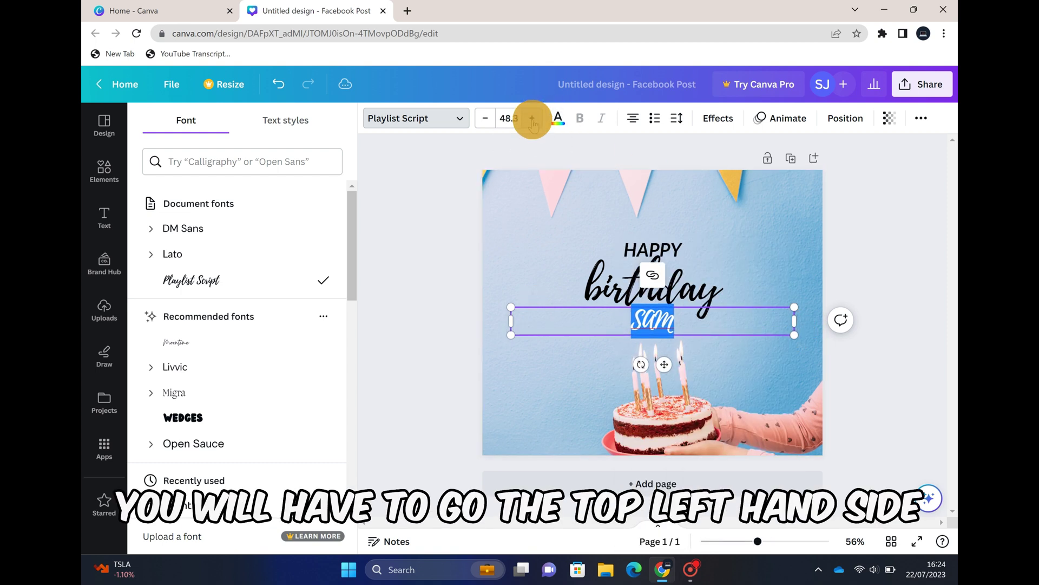
left_click(532, 119)
left_click(532, 118)
left_click(532, 118)
left_click(532, 119)
left_click(532, 118)
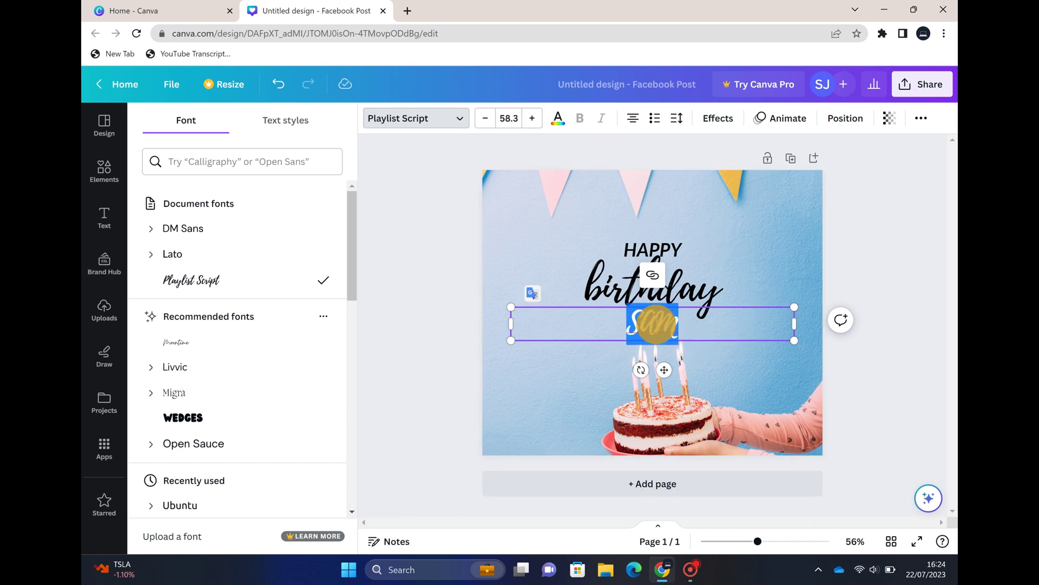
left_click(883, 276)
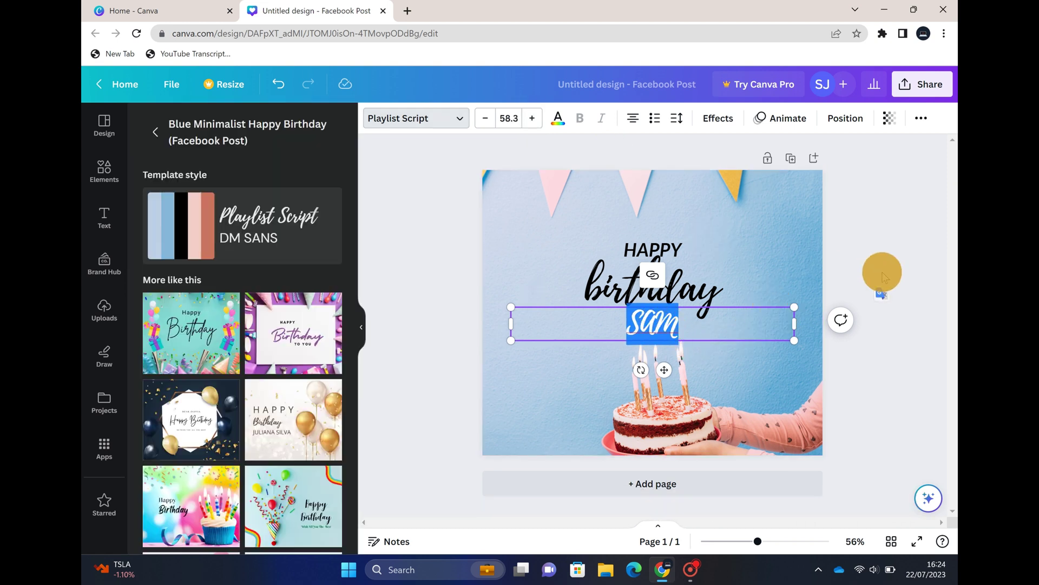
left_click(882, 275)
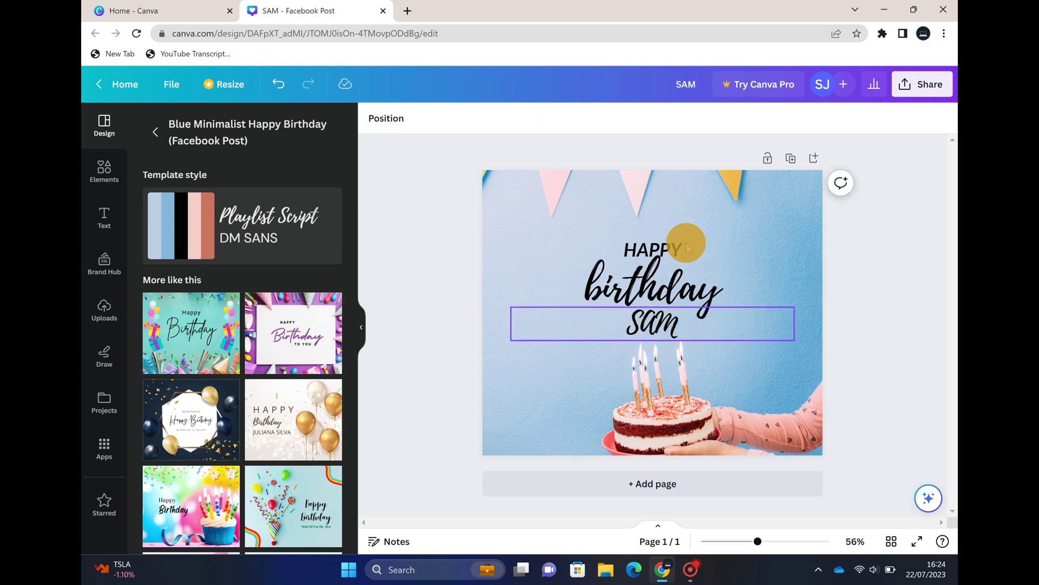
- Download the birthday design as a PNG at 940 × 788 px
left_click(915, 85)
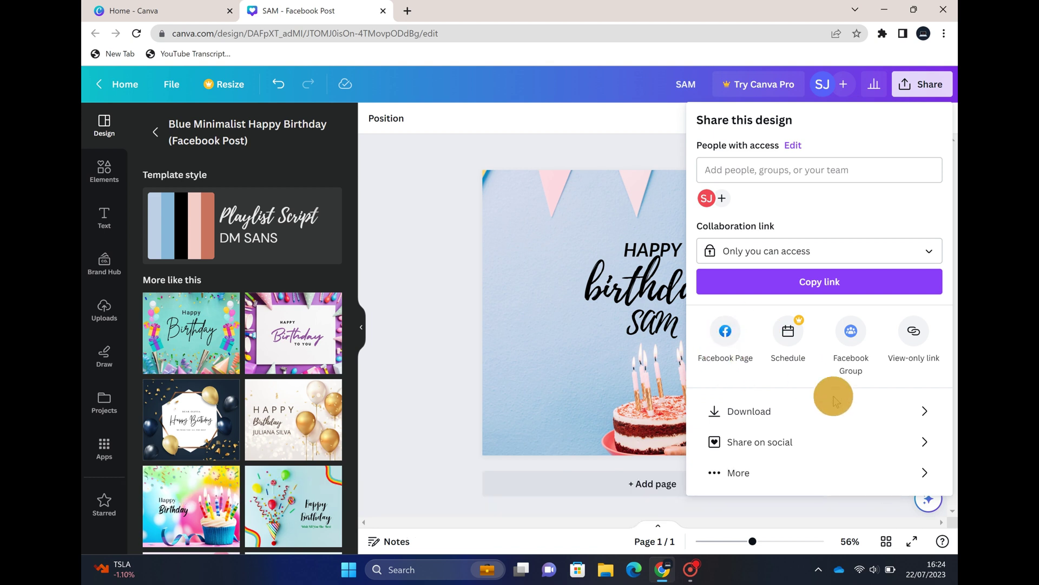
left_click(741, 415)
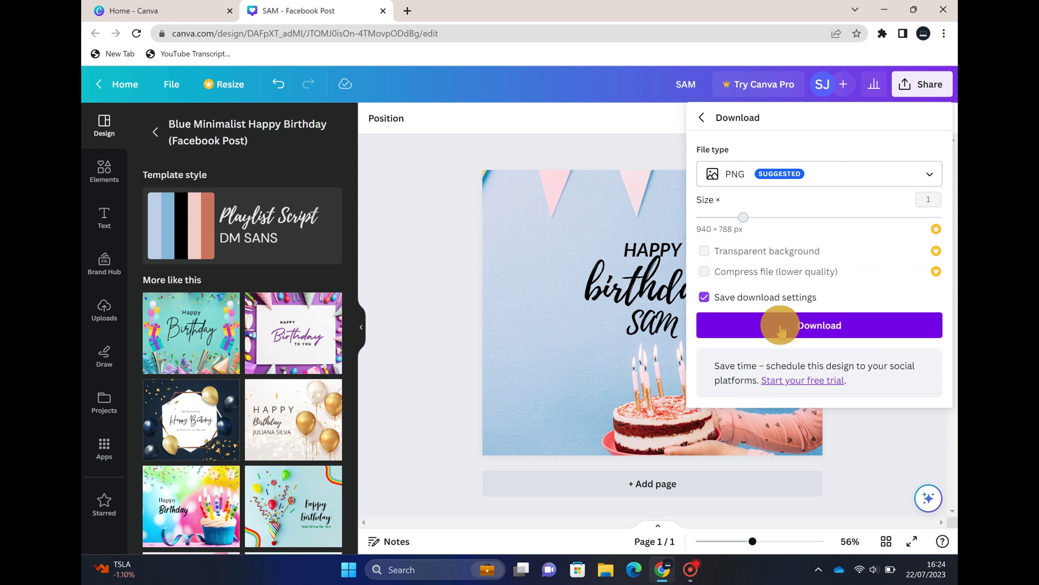
left_click(818, 326)
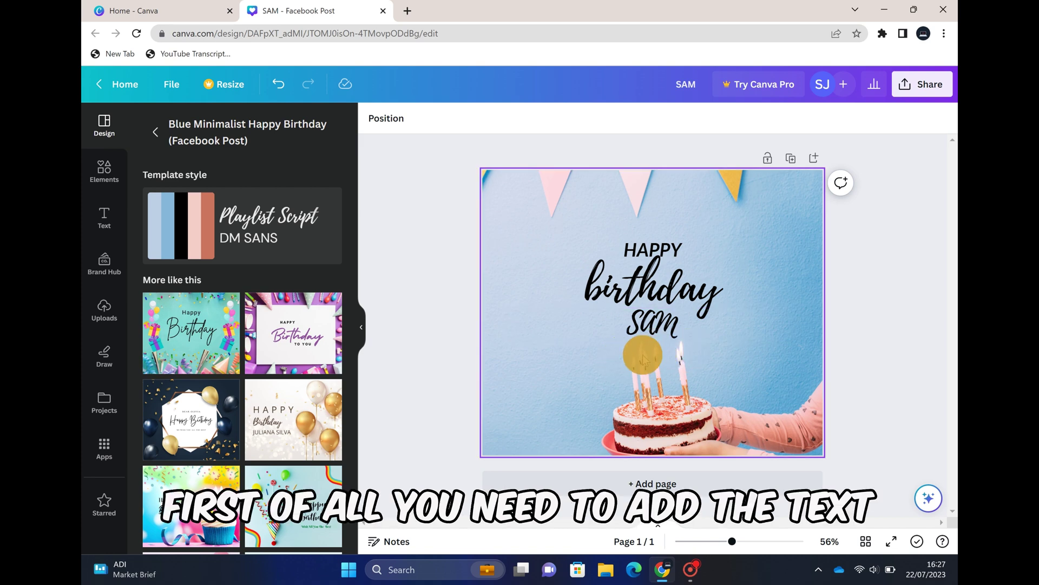
- Add a text box reading "LEARN MORE" below the first name, over the cake candles
left_click(104, 219)
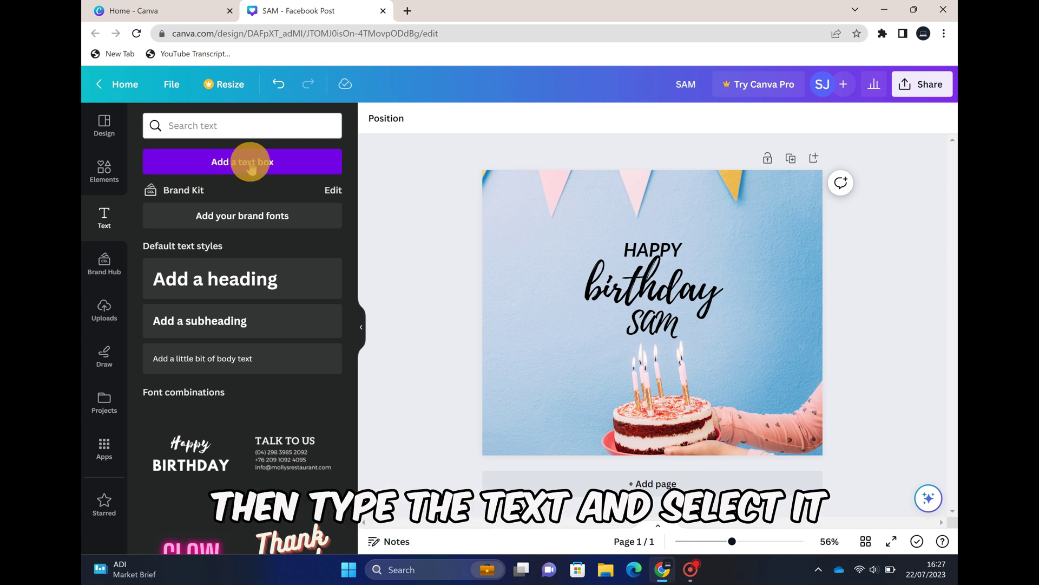
left_click(250, 165)
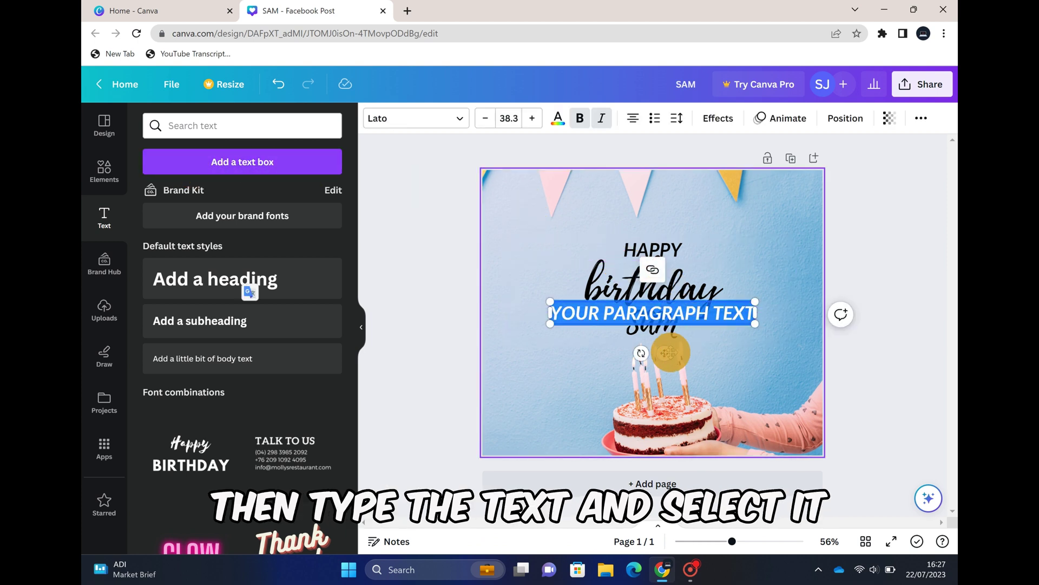
left_click_drag(668, 352, 671, 398)
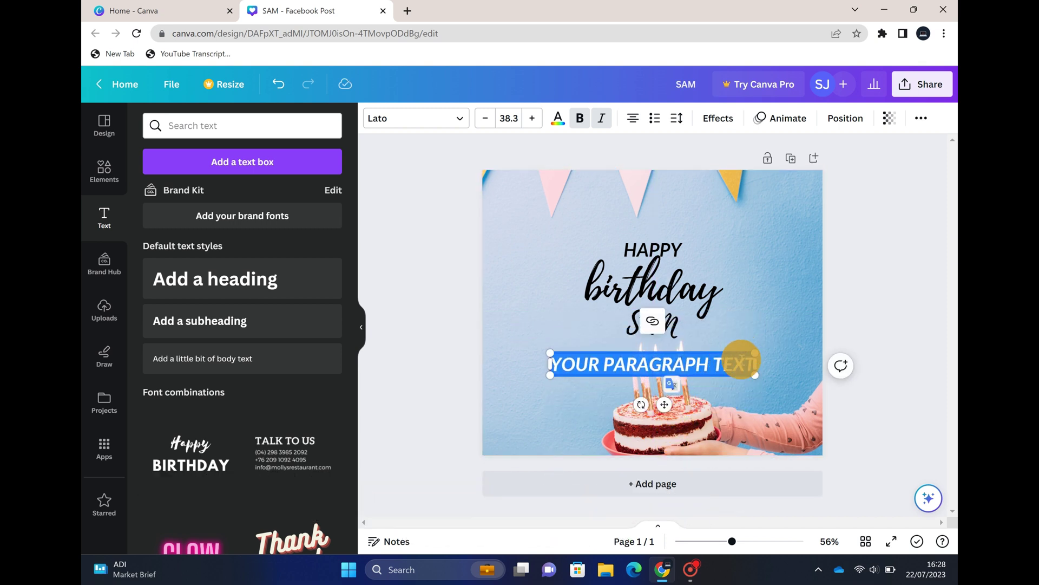
key("BackSpace")
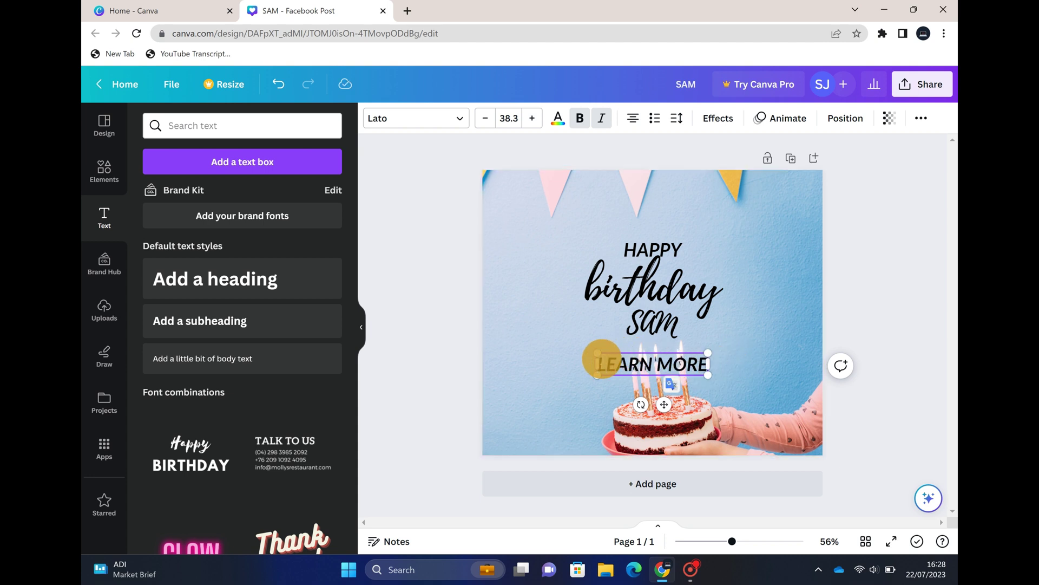
- Link the "LEARN MORE" text to the copied channel URL and deselect it
left_click_drag(624, 362, 722, 367)
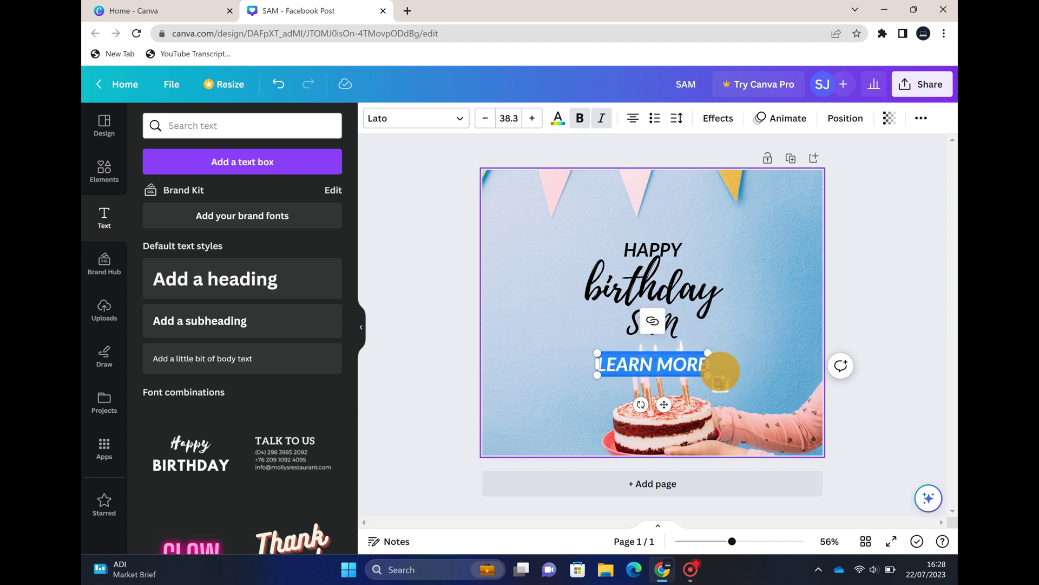
left_click(653, 324)
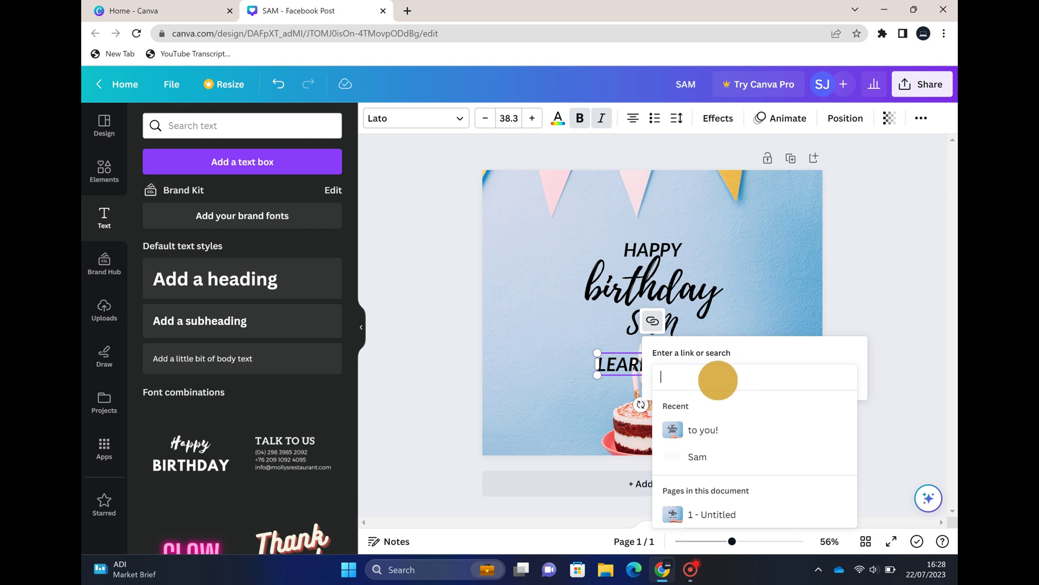
right_click(718, 381)
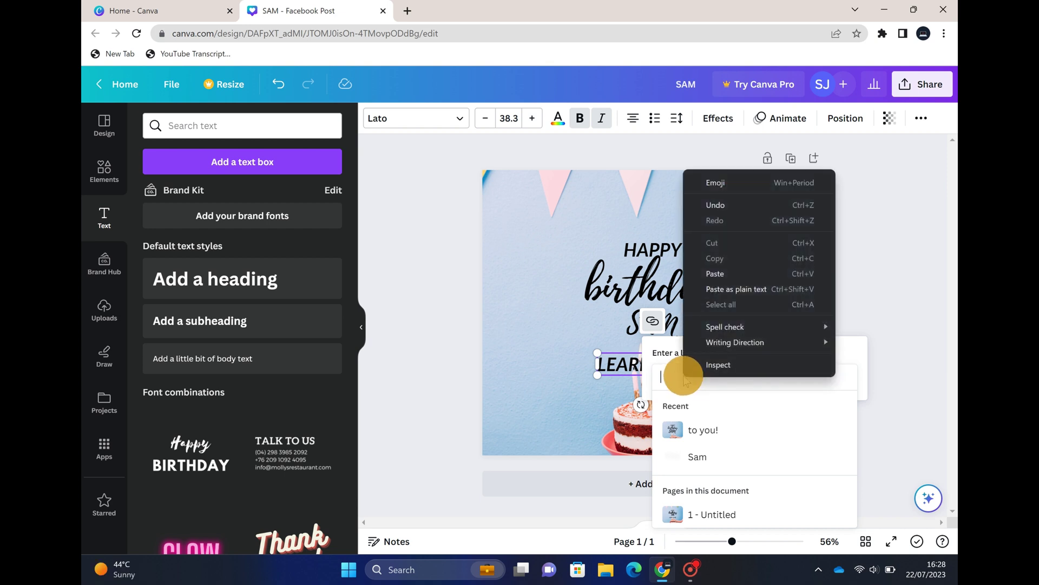
left_click(724, 276)
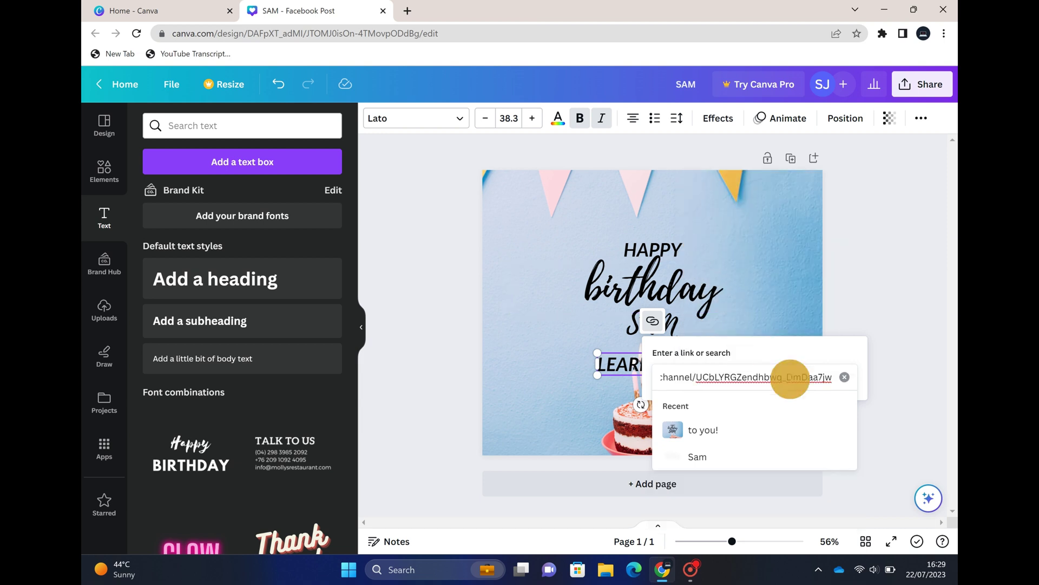
key("Return")
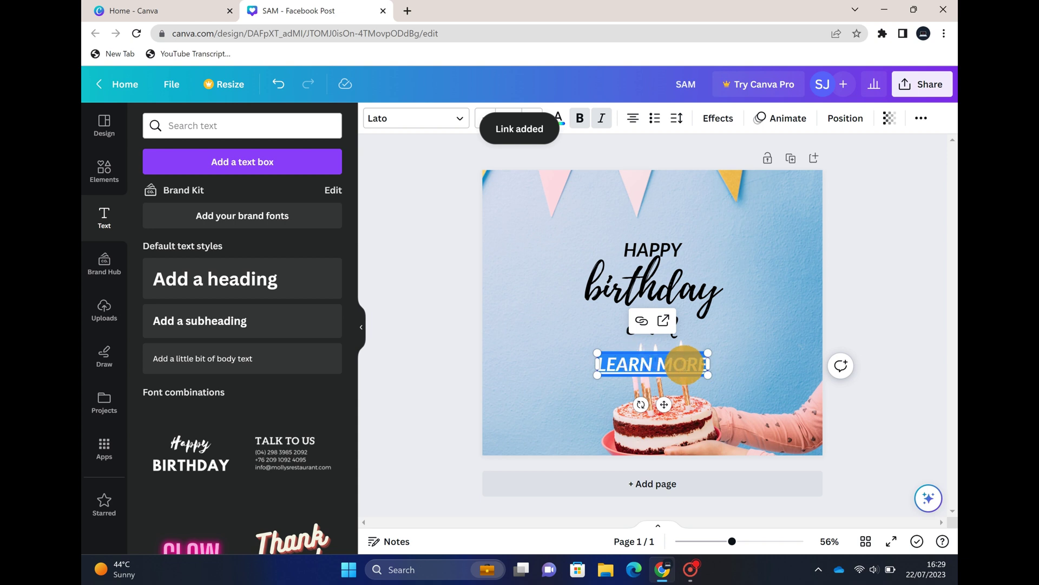
left_click(932, 339)
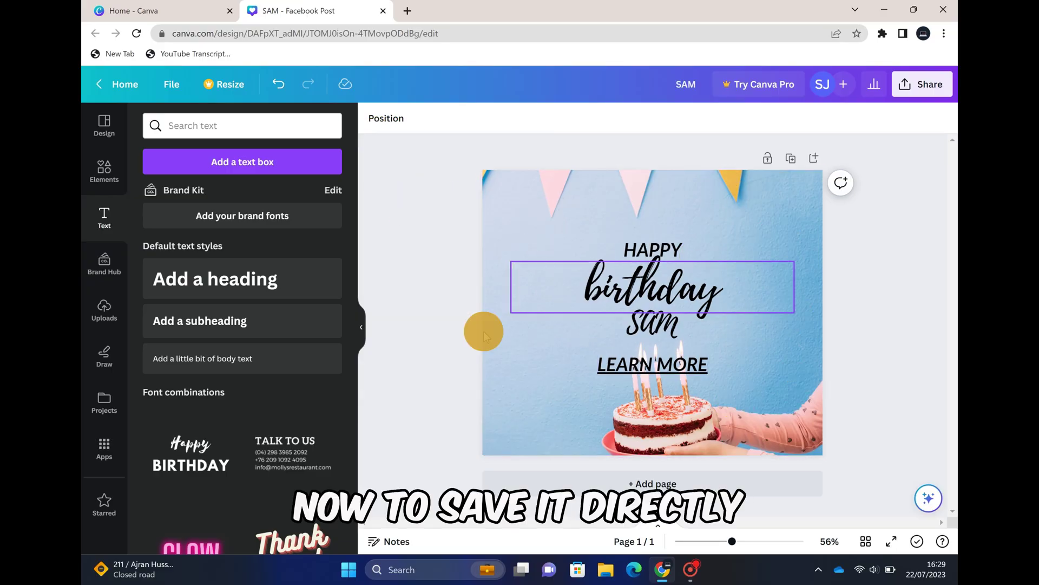
- Save the birthday post design to the account
left_click(167, 85)
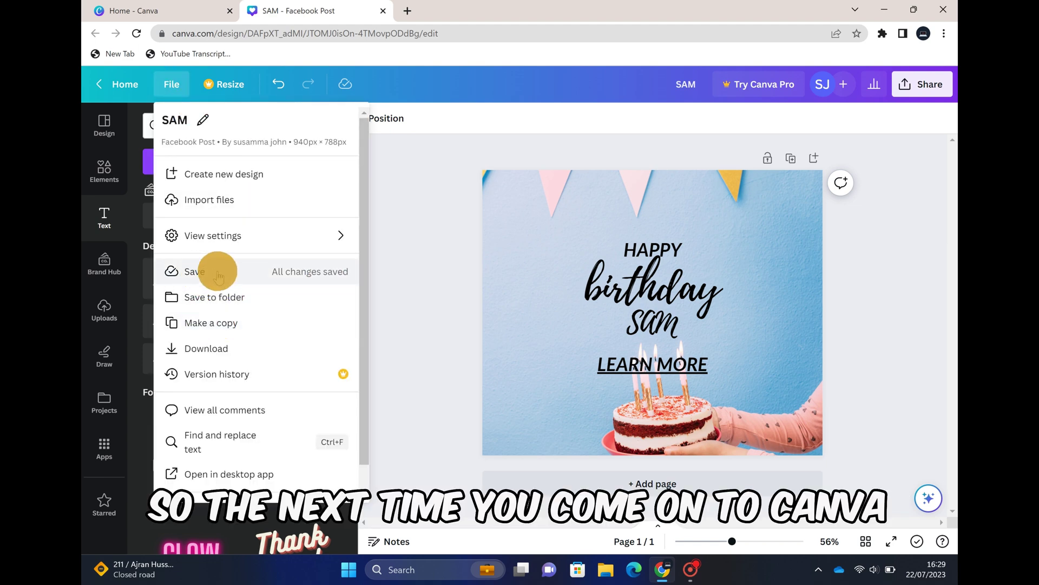
left_click(194, 272)
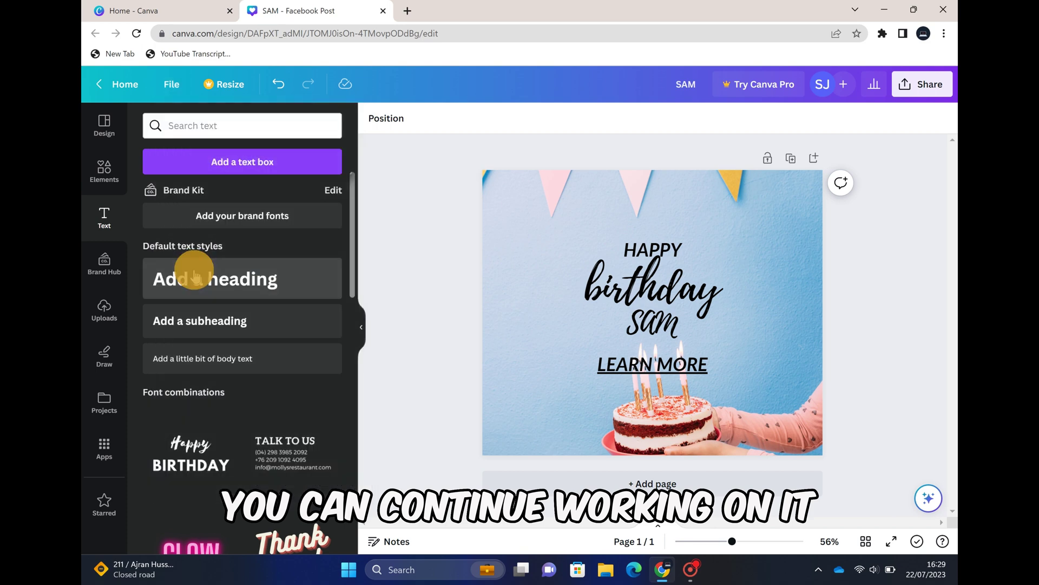